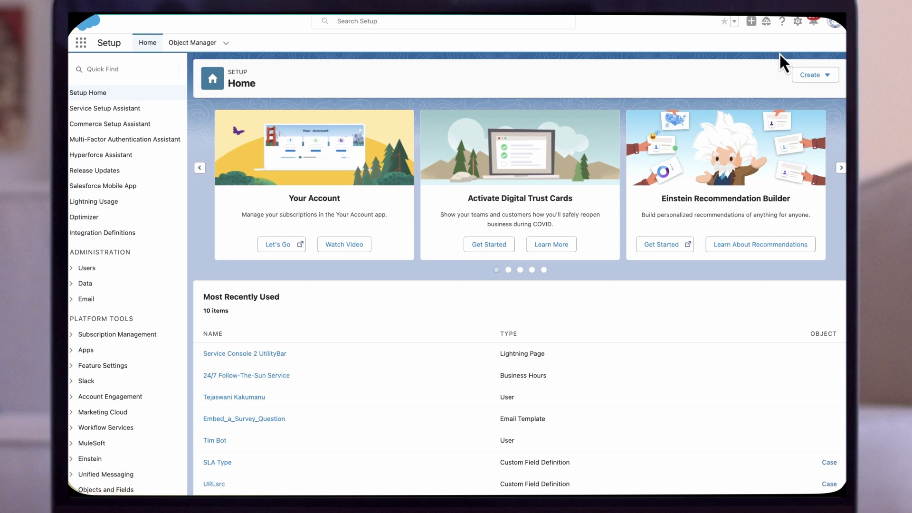
# Step: From Setup, search Quick Find for 'knowledge sett' and open the Knowledge Settings page
pyautogui.click(799, 22)
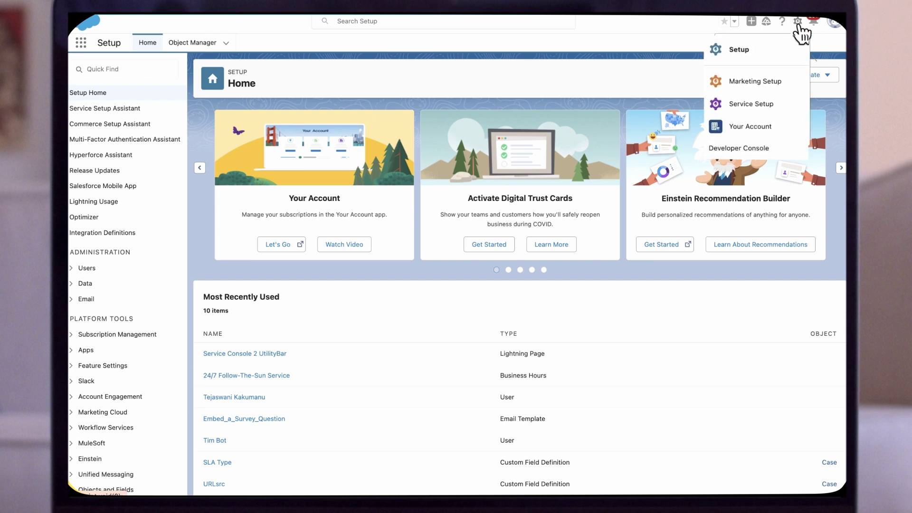
pyautogui.click(747, 51)
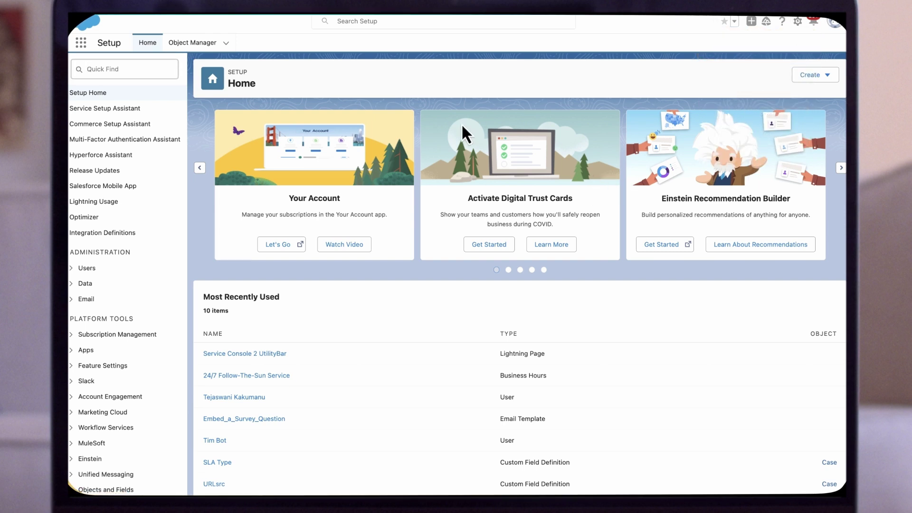
pyautogui.click(120, 69)
pyautogui.write('knowledge')
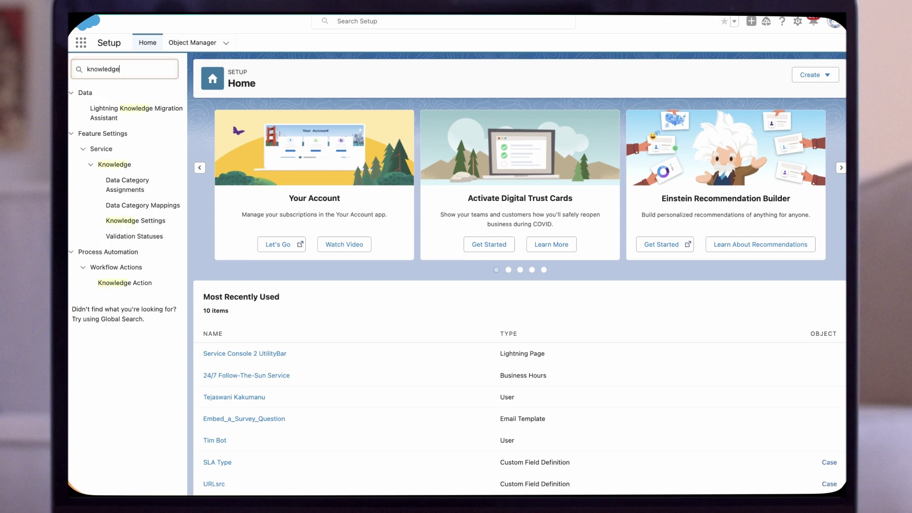
pyautogui.write(' sett')
pyautogui.click(138, 144)
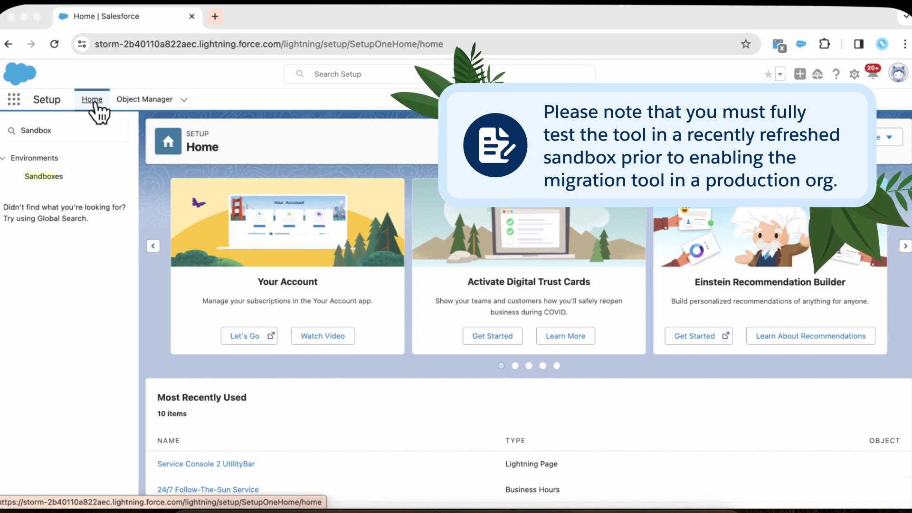
# Step: Go to Setup and open the Sandboxes page via a Quick Find search for 'sandbox'
pyautogui.click(854, 75)
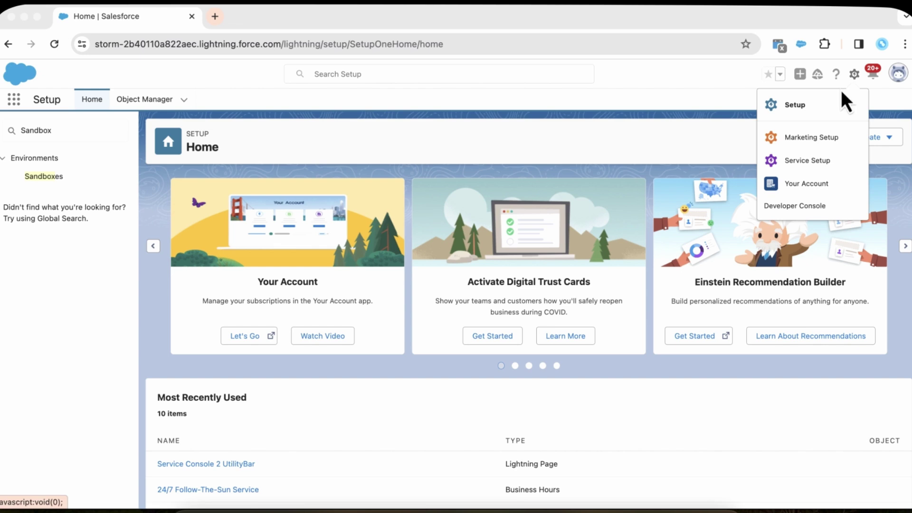
pyautogui.click(821, 108)
pyautogui.click(66, 130)
pyautogui.write('sa')
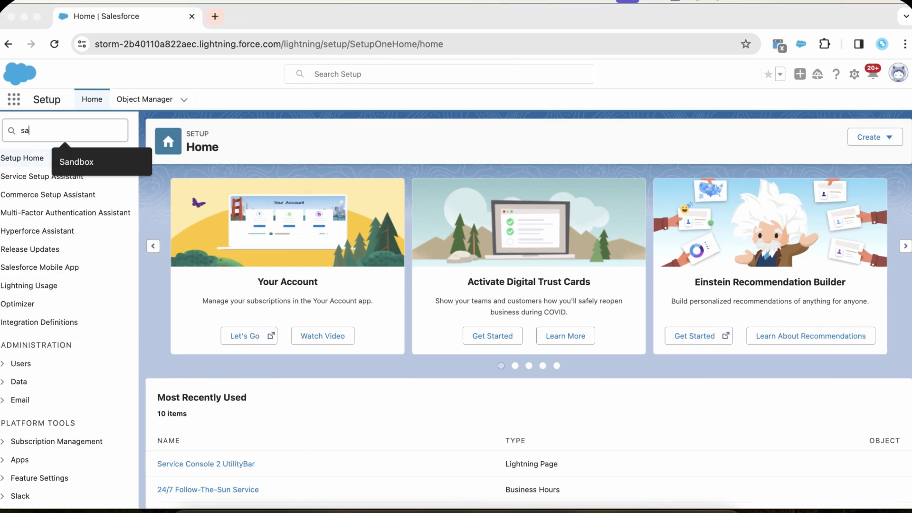
pyautogui.write('ndbox')
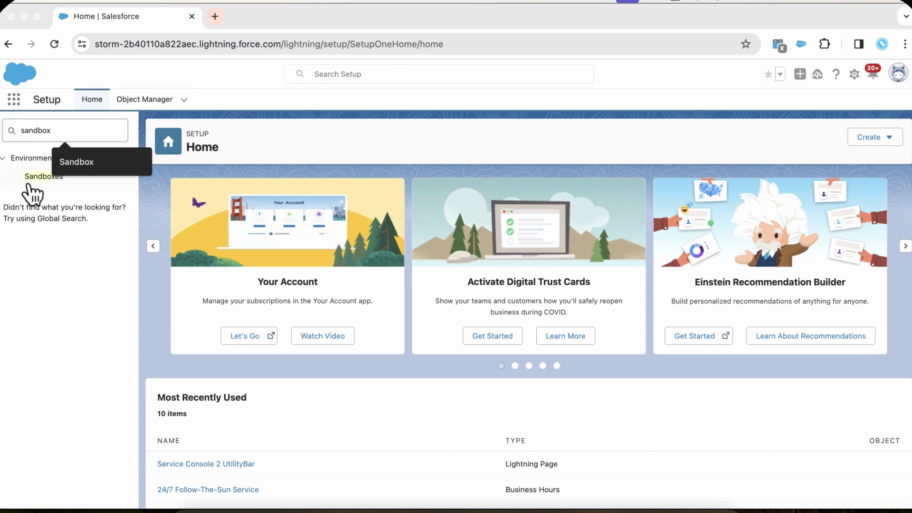
pyautogui.click(32, 186)
# Step: Create a new Full sandbox named 'test'
pyautogui.click(417, 349)
pyautogui.click(333, 232)
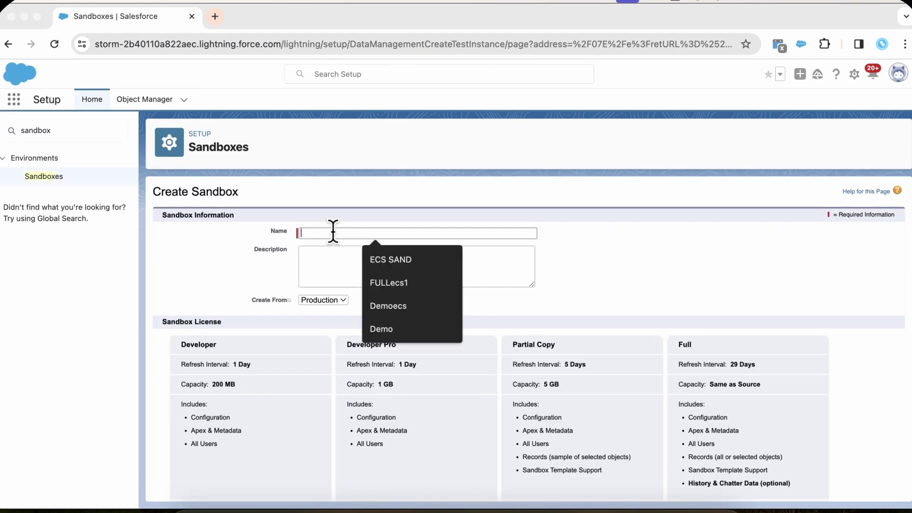
pyautogui.write('test')
pyautogui.scroll(-2, 323, 336)
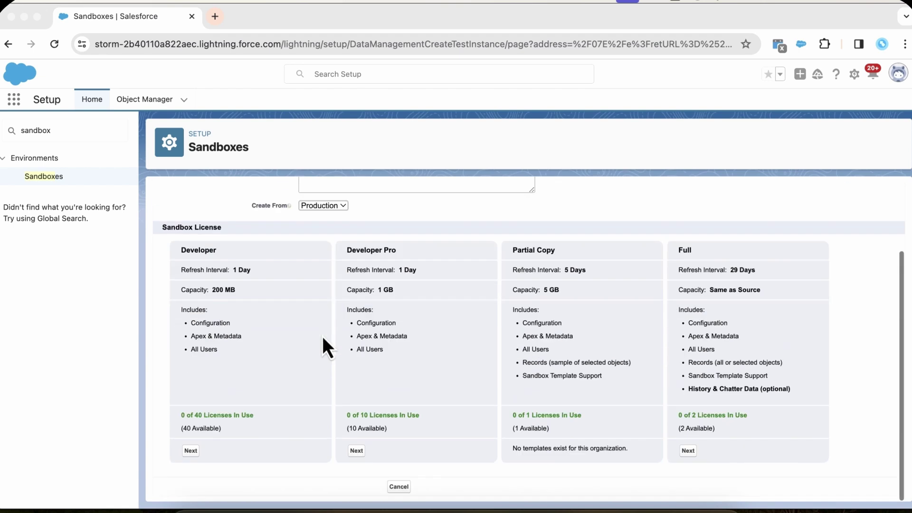
pyautogui.click(688, 451)
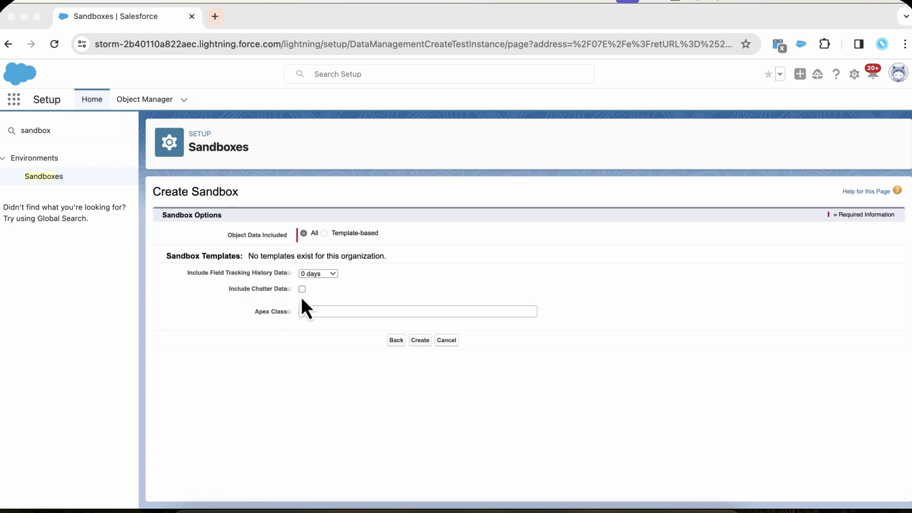
pyautogui.click(420, 341)
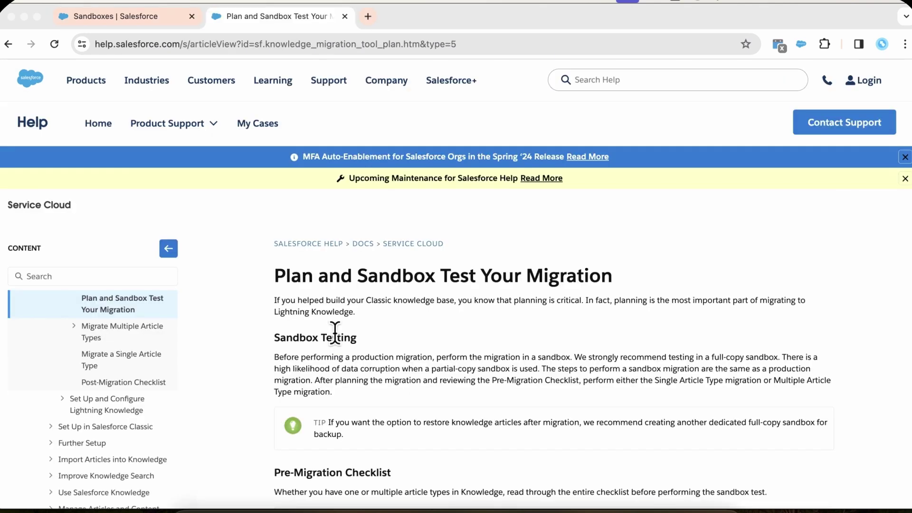
pyautogui.scroll(-6, 335, 332)
pyautogui.scroll(-5, 335, 333)
pyautogui.scroll(-2, 335, 336)
pyautogui.scroll(-4, 335, 335)
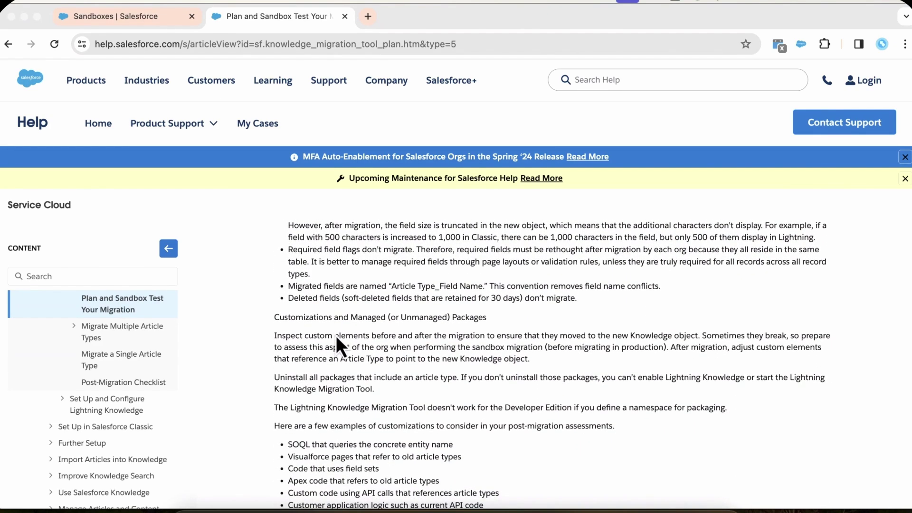
pyautogui.scroll(-1, 335, 335)
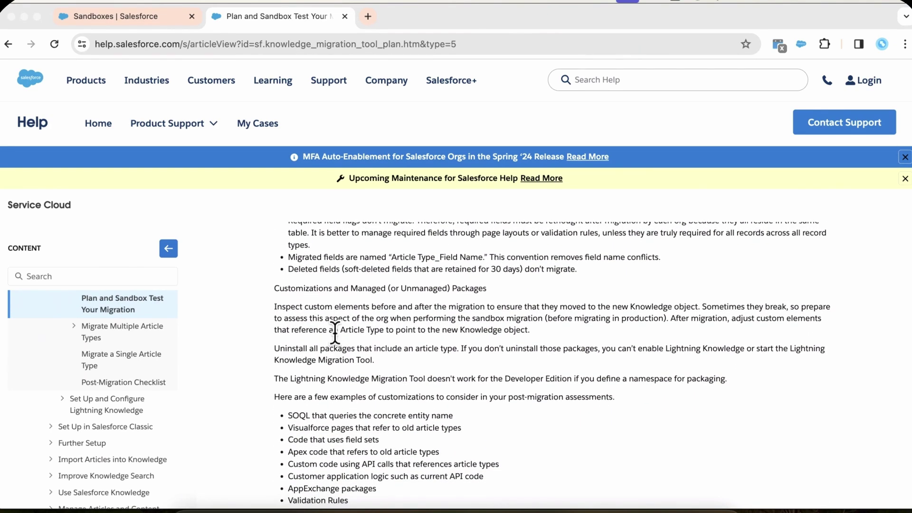
pyautogui.scroll(-2, 335, 336)
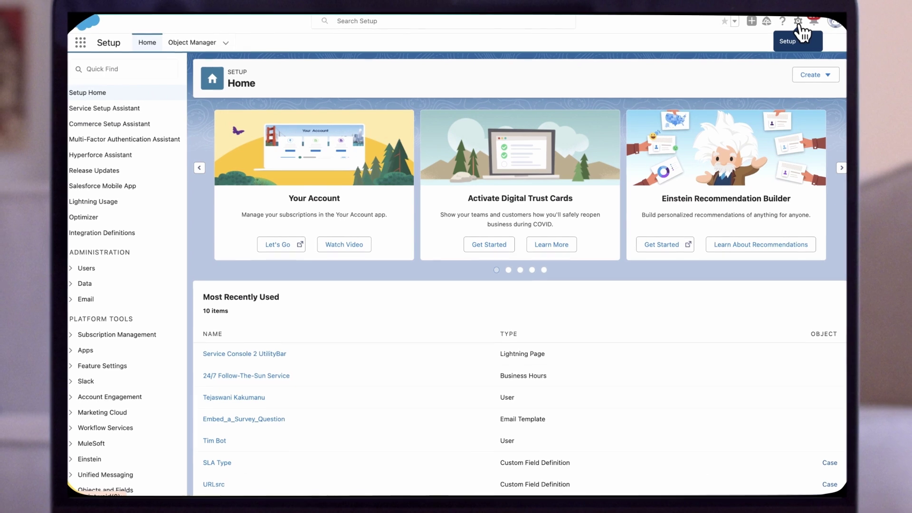
pyautogui.click(798, 22)
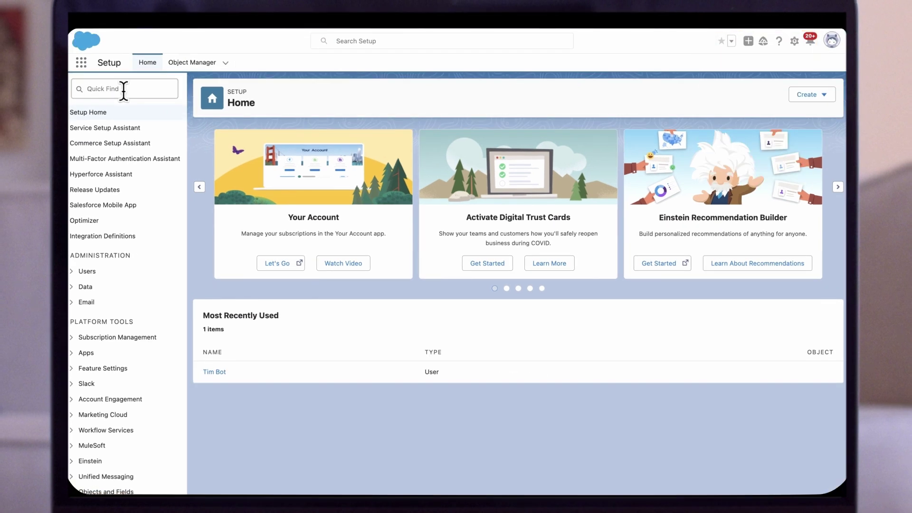
# Step: Open the Lightning Knowledge Migration Tool via Quick Find 'migration', accept its terms, and start setup
pyautogui.click(122, 70)
pyautogui.write('migration')
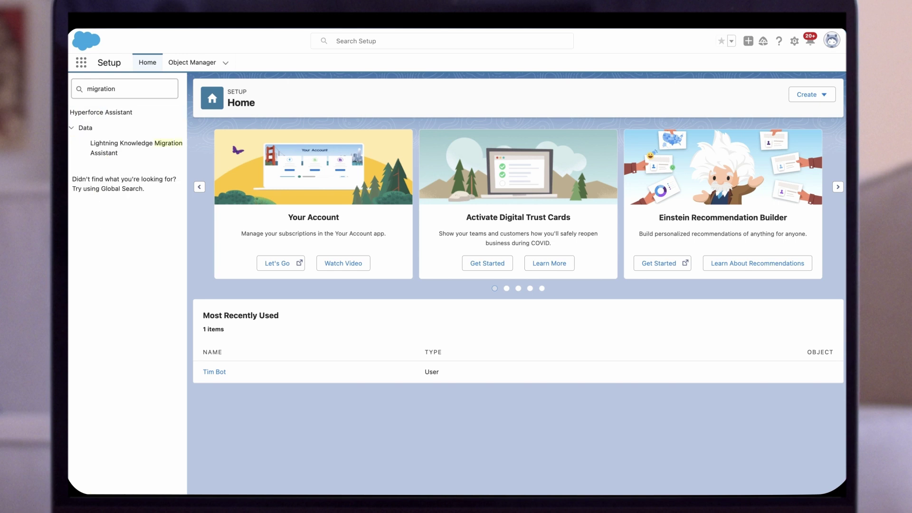
pyautogui.click(119, 143)
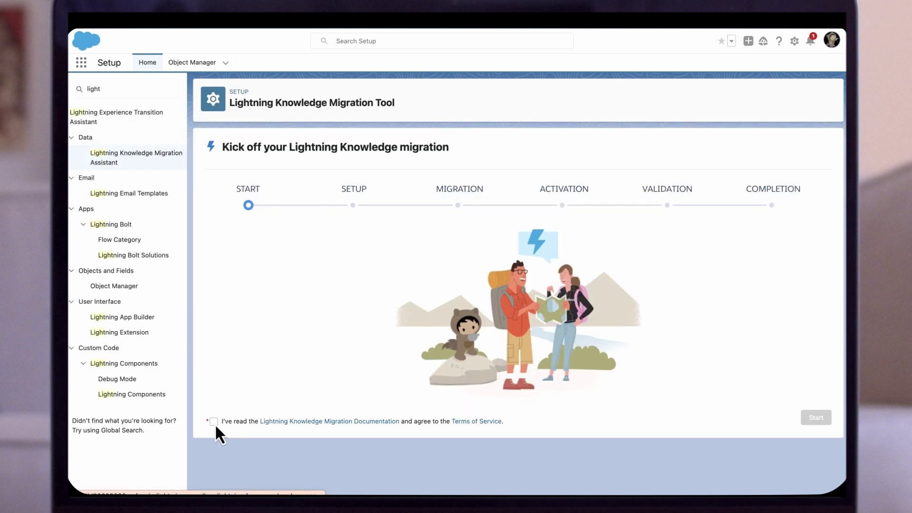
pyautogui.click(214, 422)
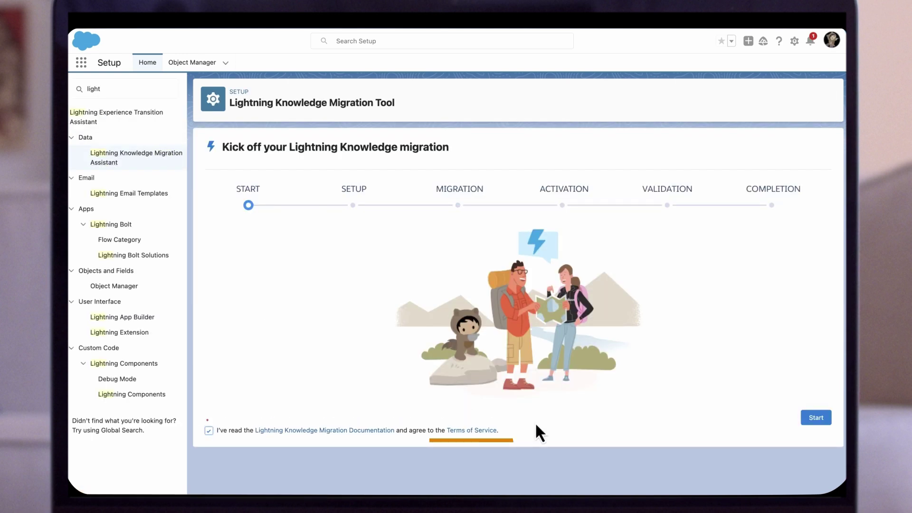
pyautogui.click(817, 423)
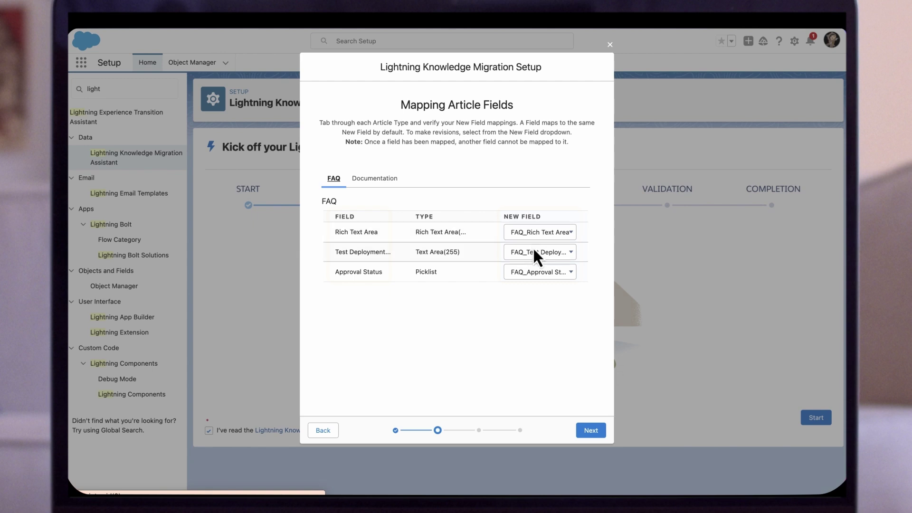
# Step: Keep Rich Text Area mapped to FAQ_Rich Text Area and set file visibility to All users
pyautogui.click(537, 235)
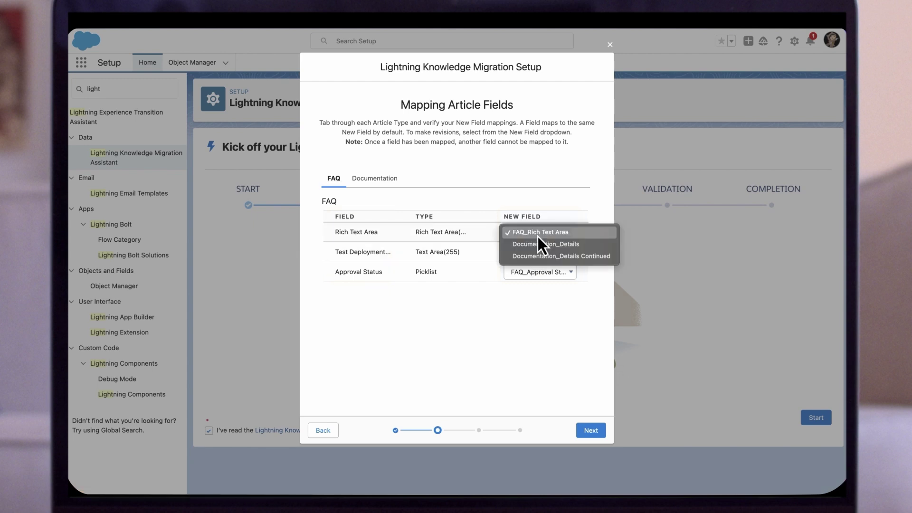
pyautogui.click(537, 244)
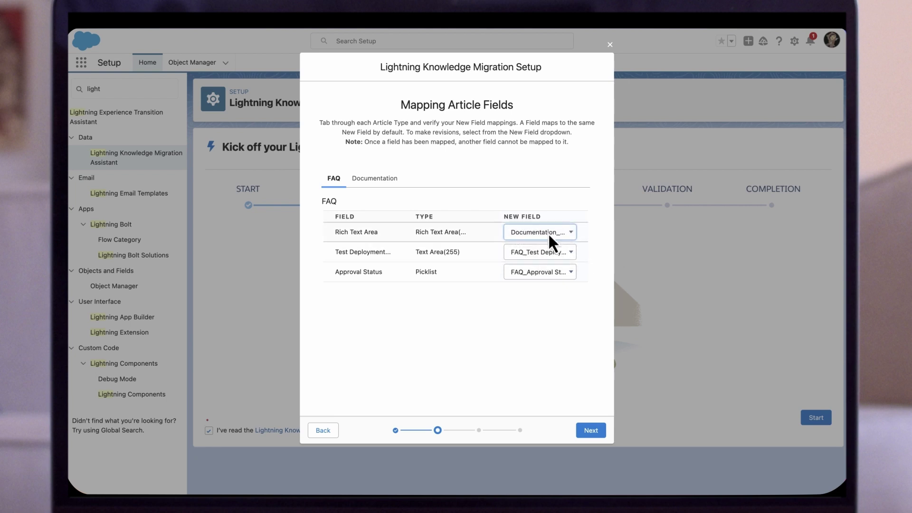
pyautogui.click(549, 234)
pyautogui.click(550, 225)
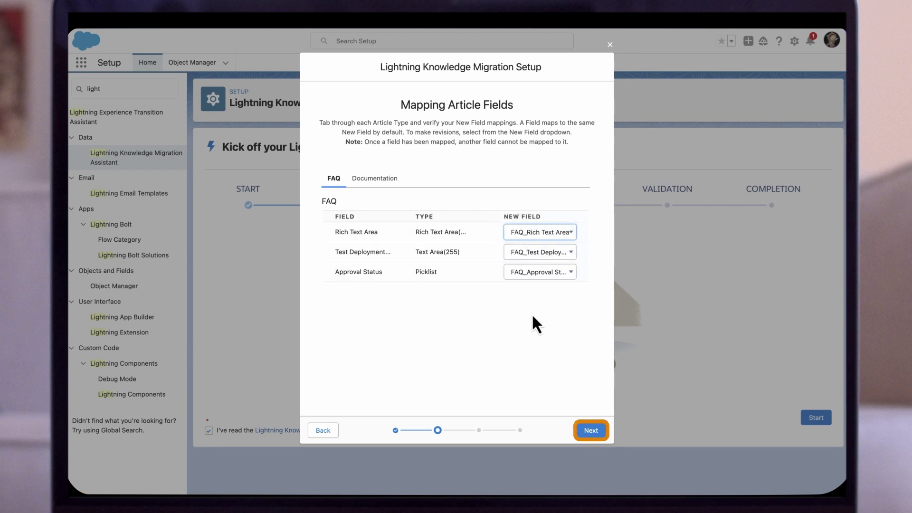
pyautogui.click(594, 432)
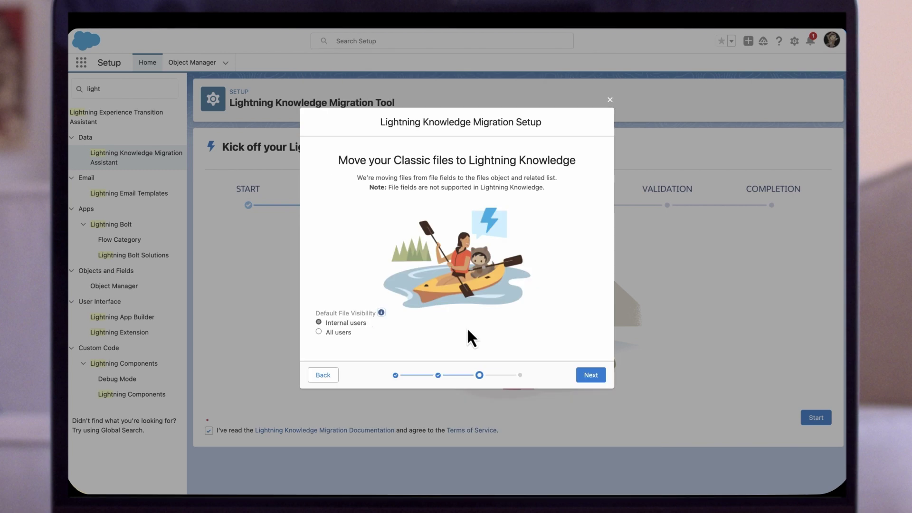
pyautogui.click(338, 333)
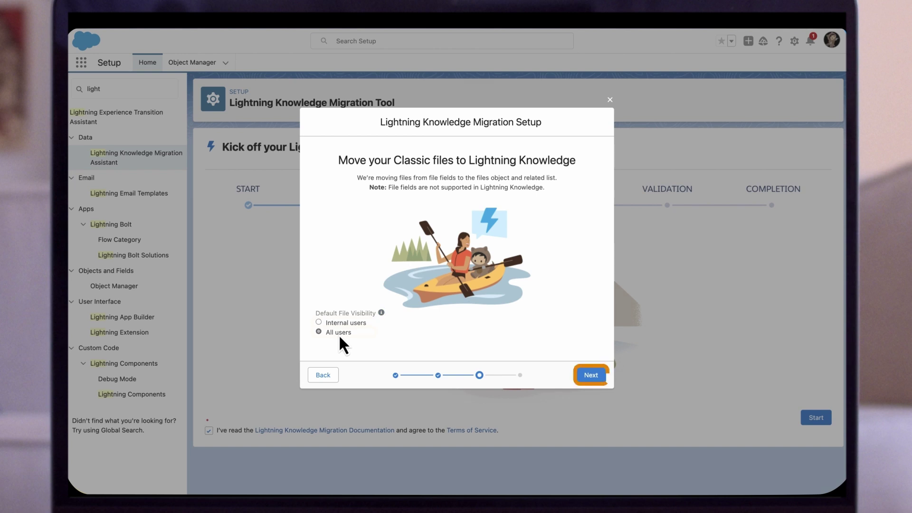
pyautogui.click(591, 378)
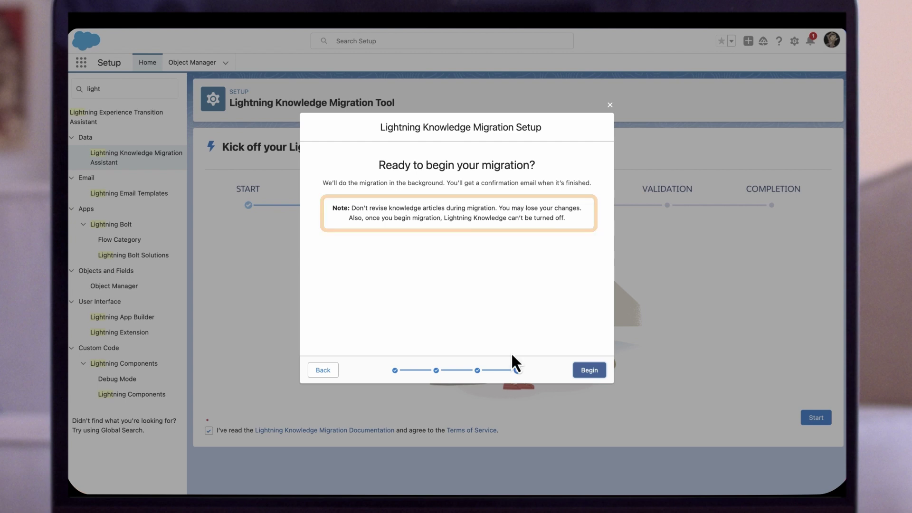
# Step: Begin the Knowledge data migration, then activate the new Lightning Knowledge object
pyautogui.click(589, 371)
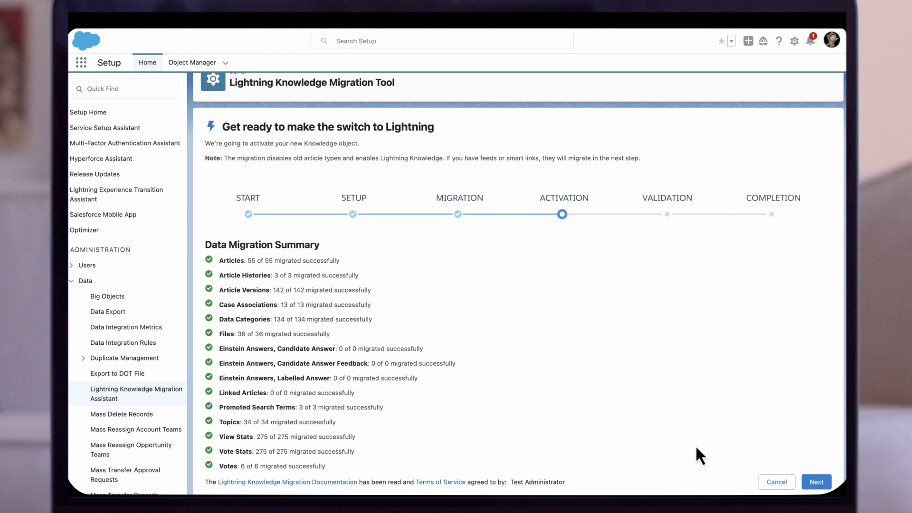
pyautogui.click(808, 485)
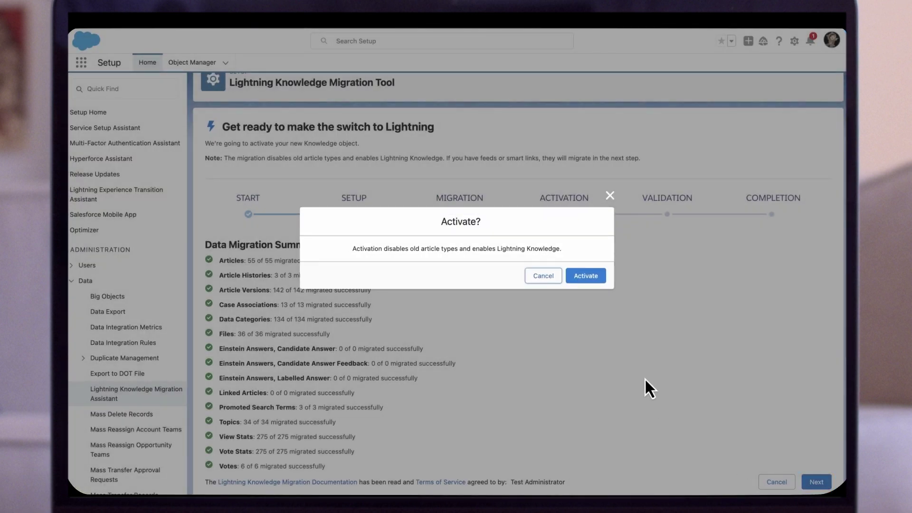
pyautogui.click(596, 281)
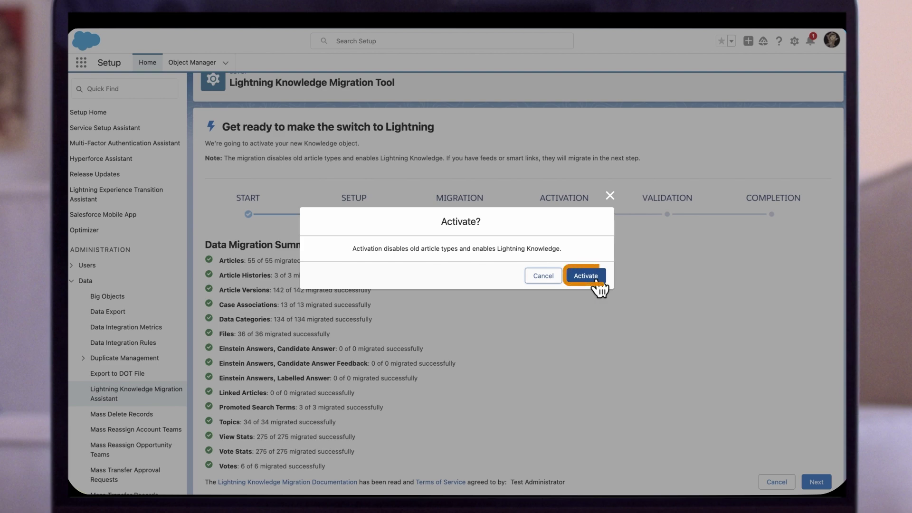
# Step: Review the validation results, then accept the migration and confirm permanently removing old article types
pyautogui.scroll(-1, 498, 191)
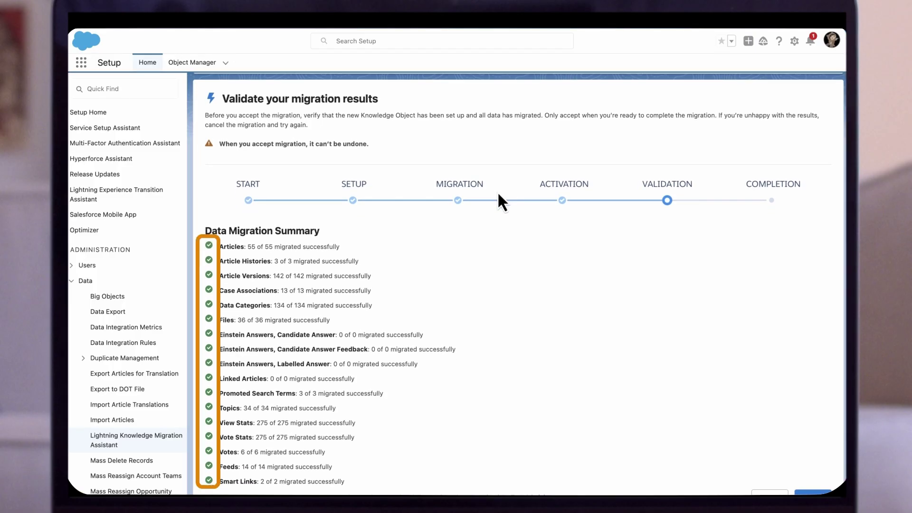
pyautogui.scroll(-1, 497, 191)
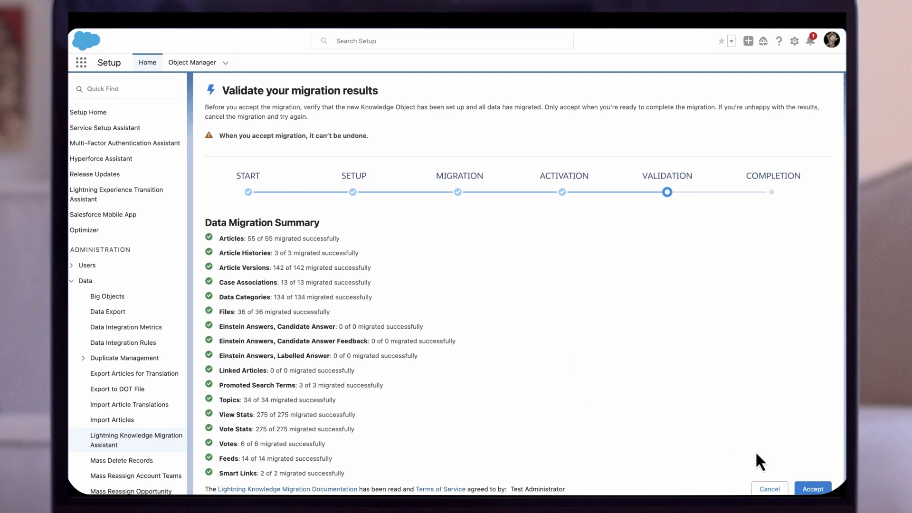
pyautogui.click(812, 489)
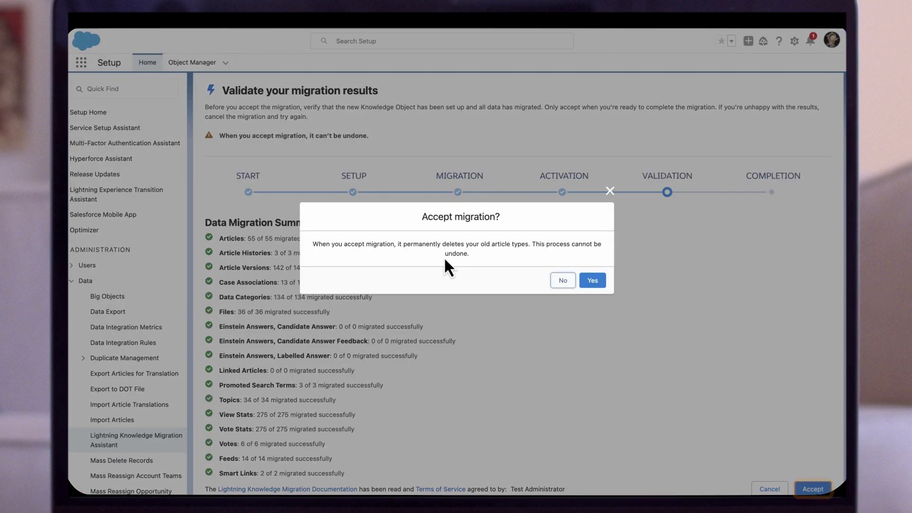
pyautogui.click(593, 281)
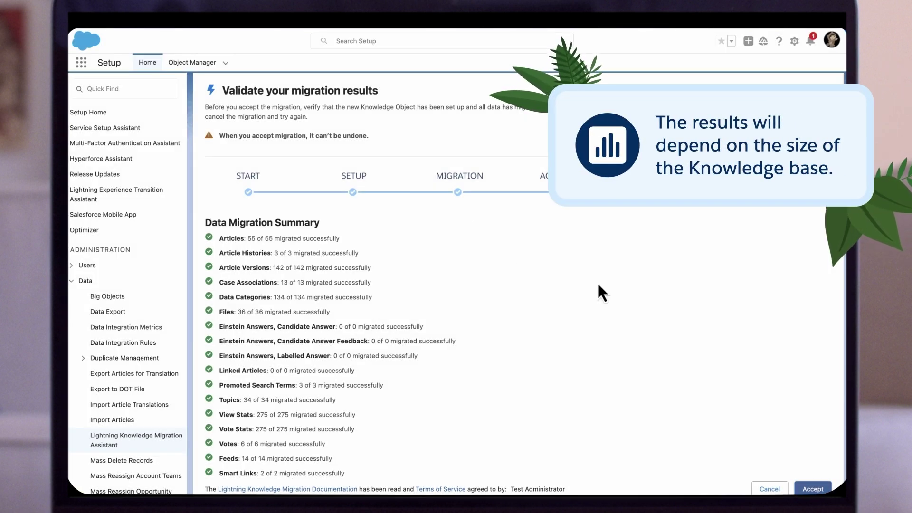